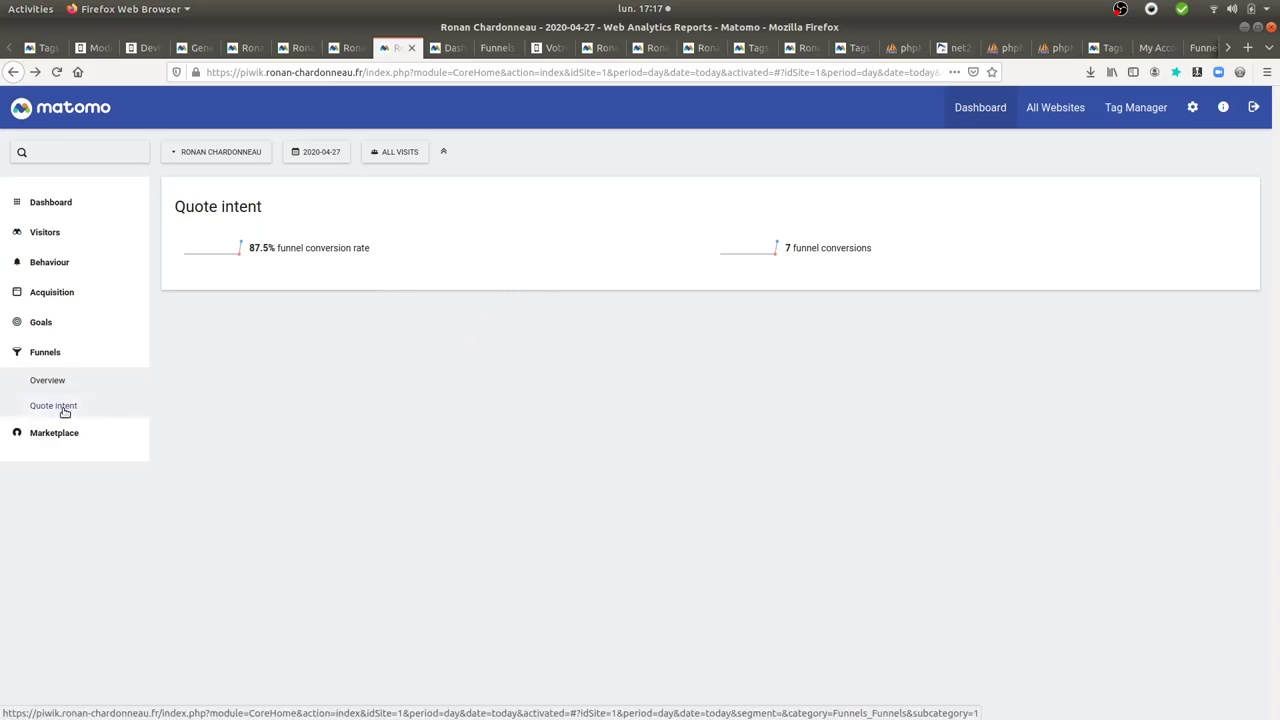
# Step: Open the Quote intent goal from Manage Goals and view its locked funnel settings
pyautogui.click(60, 322)
pyautogui.click(68, 406)
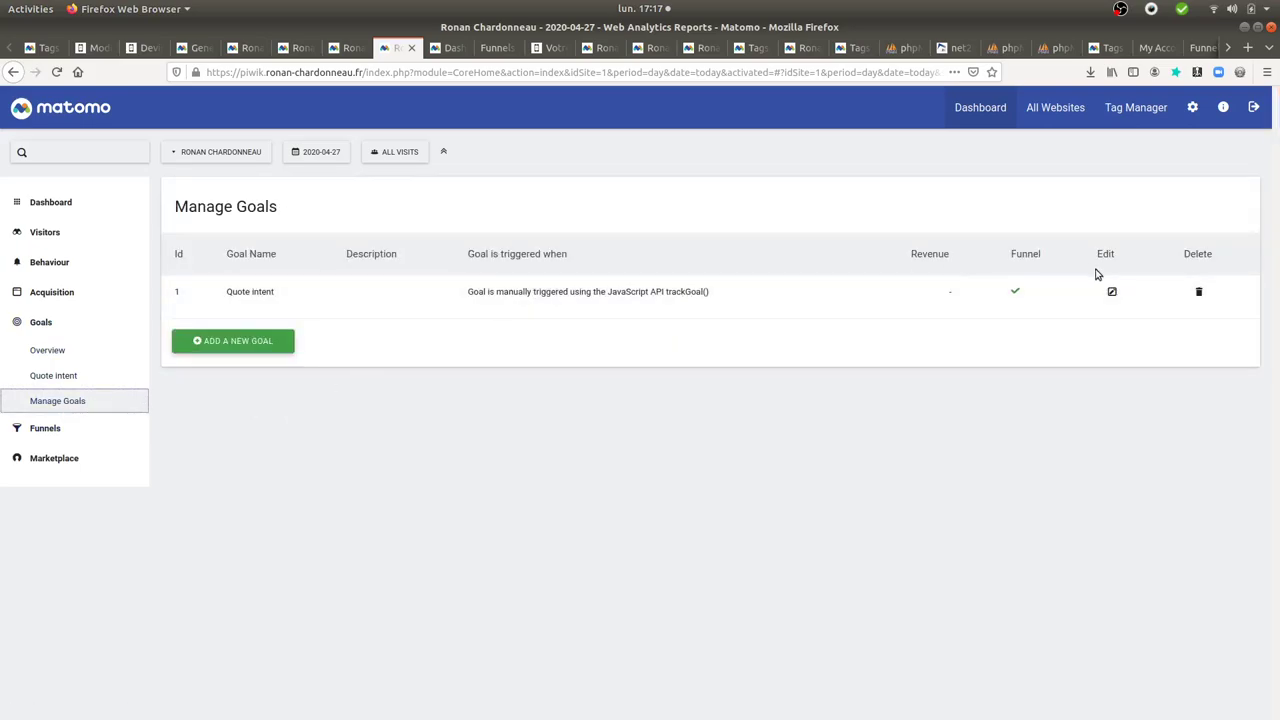
pyautogui.click(1112, 291)
pyautogui.scroll(-8, 606, 434)
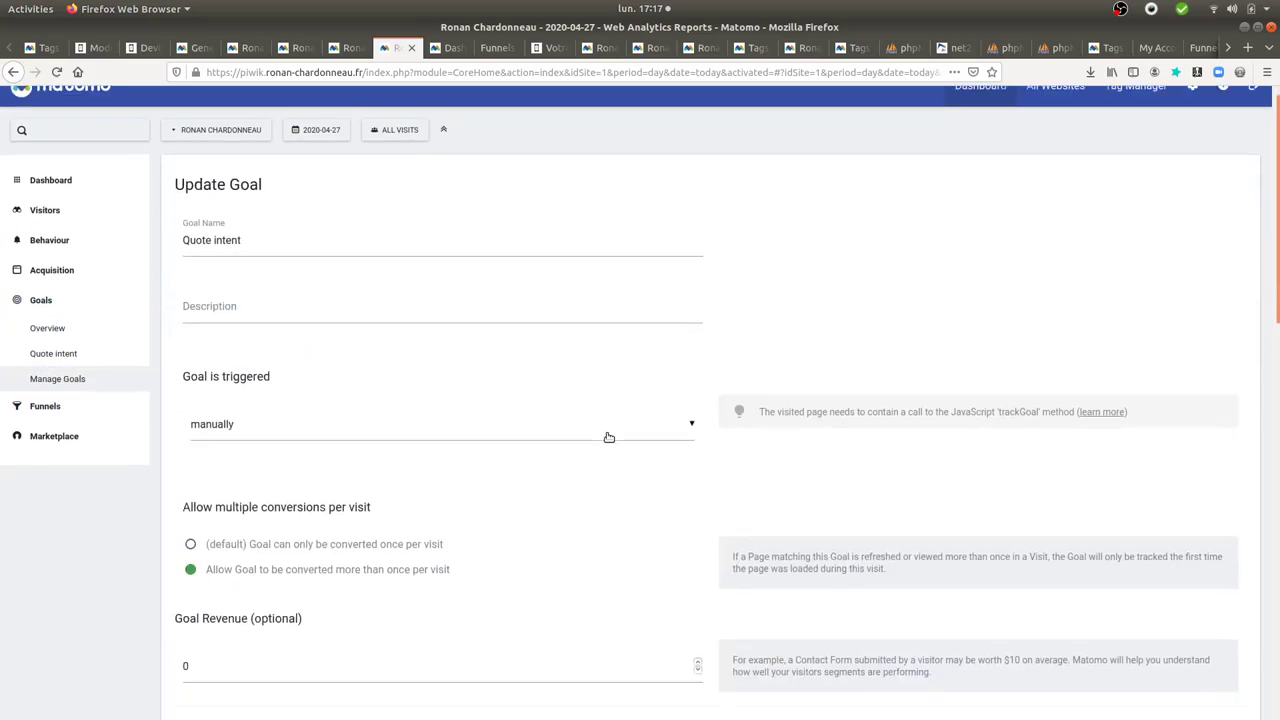
pyautogui.scroll(-5, 575, 408)
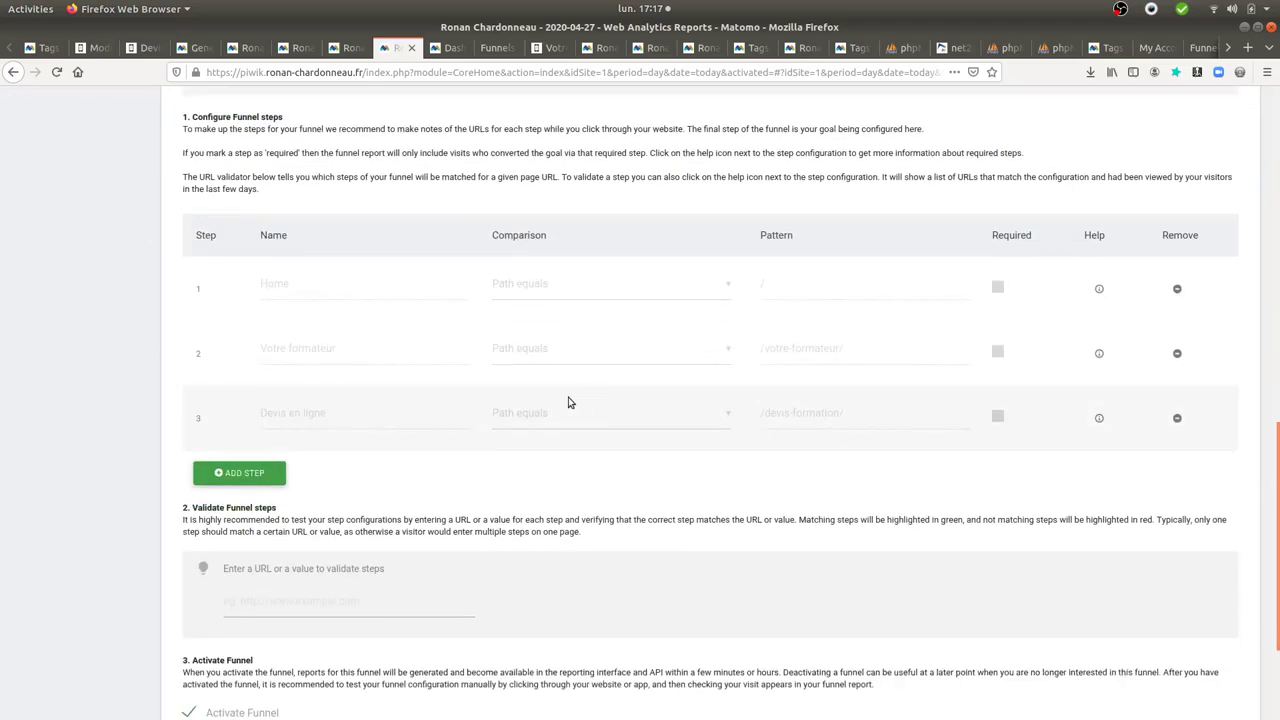
pyautogui.scroll(2, 517, 366)
pyautogui.scroll(2, 286, 277)
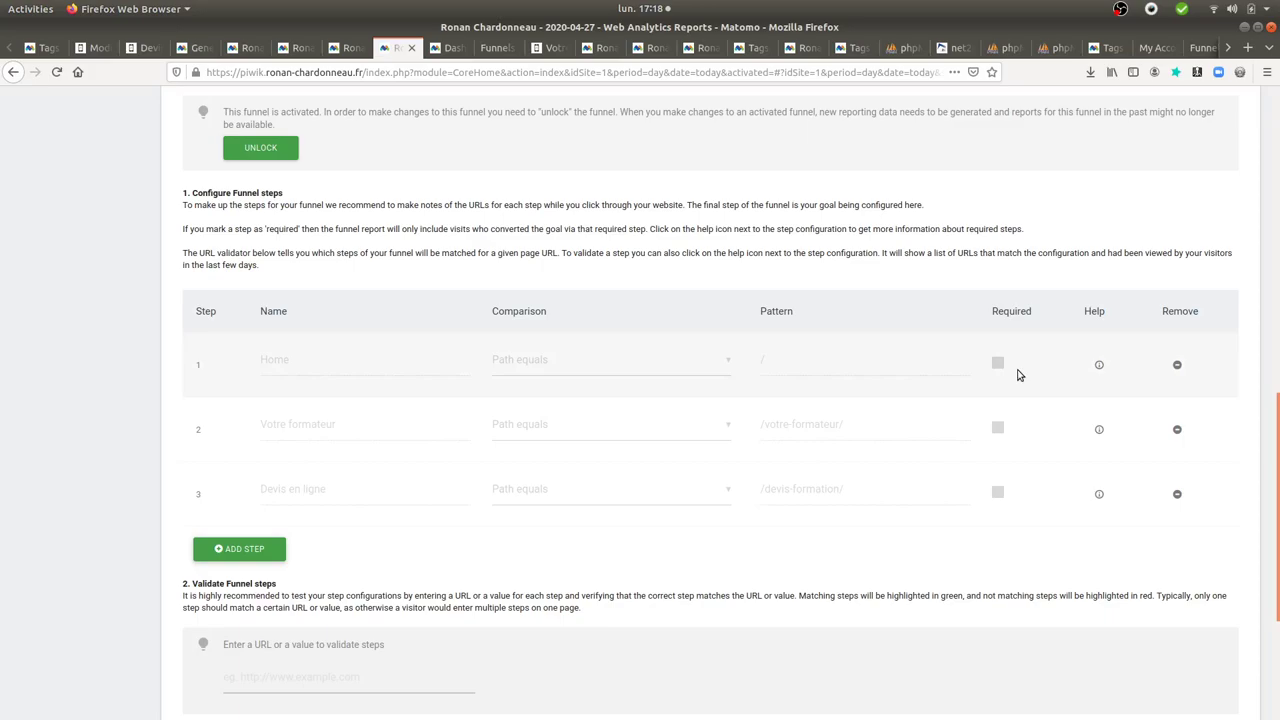
# Step: Confirm unlocking the funnel, then mark Home, Votre formateur and Devis en ligne as required
pyautogui.click(260, 148)
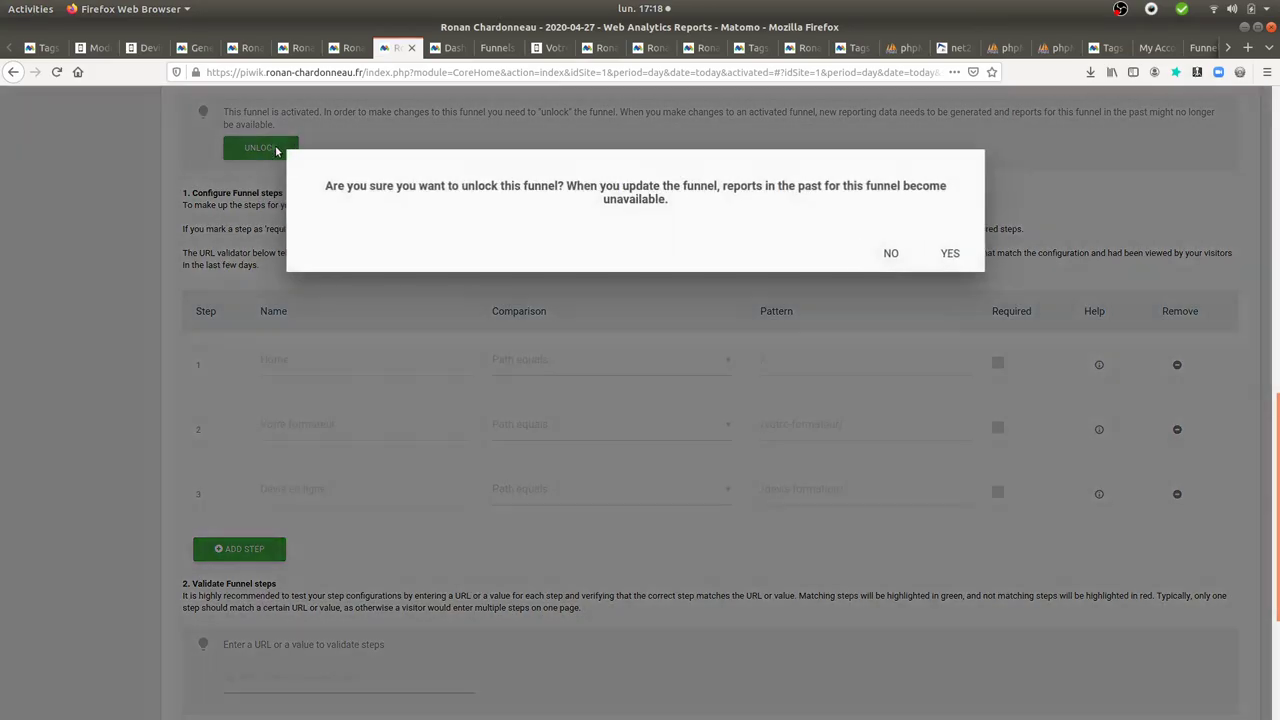
pyautogui.click(952, 255)
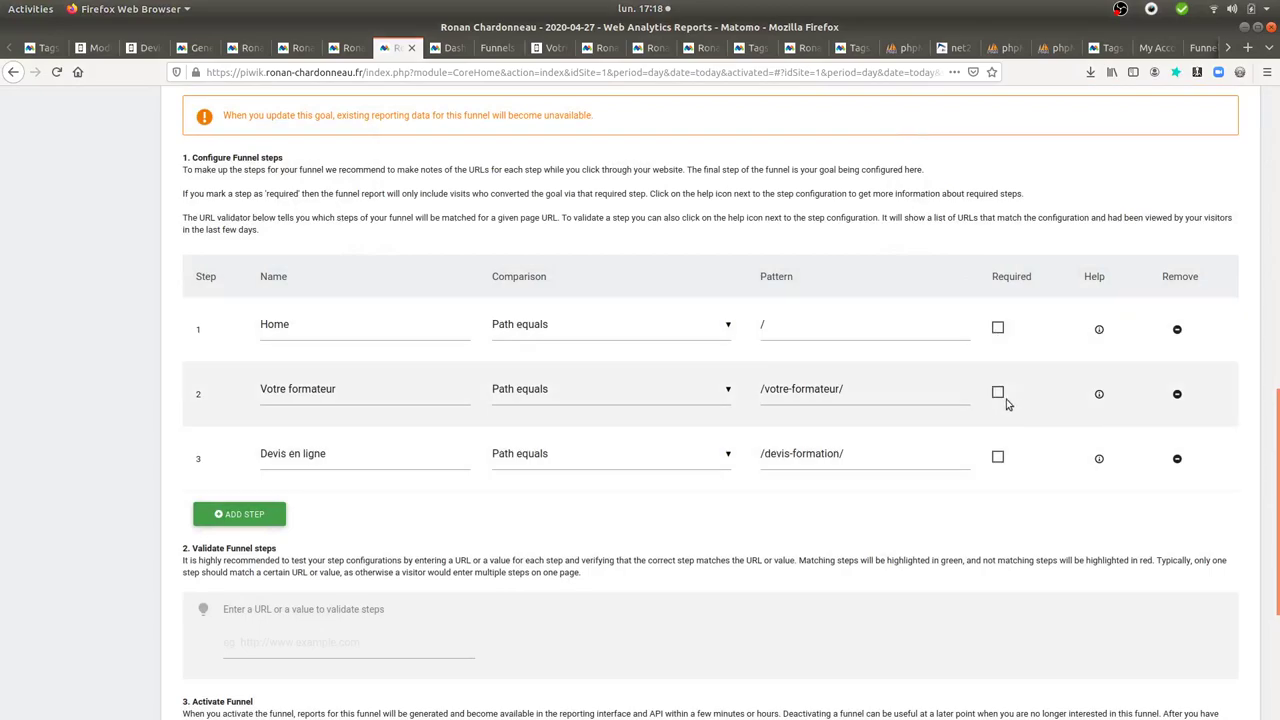
pyautogui.click(998, 330)
pyautogui.click(998, 393)
pyautogui.click(999, 460)
# Step: Open the Quote intent report from the Funnels menu
pyautogui.scroll(3, 967, 425)
pyautogui.scroll(15, 967, 425)
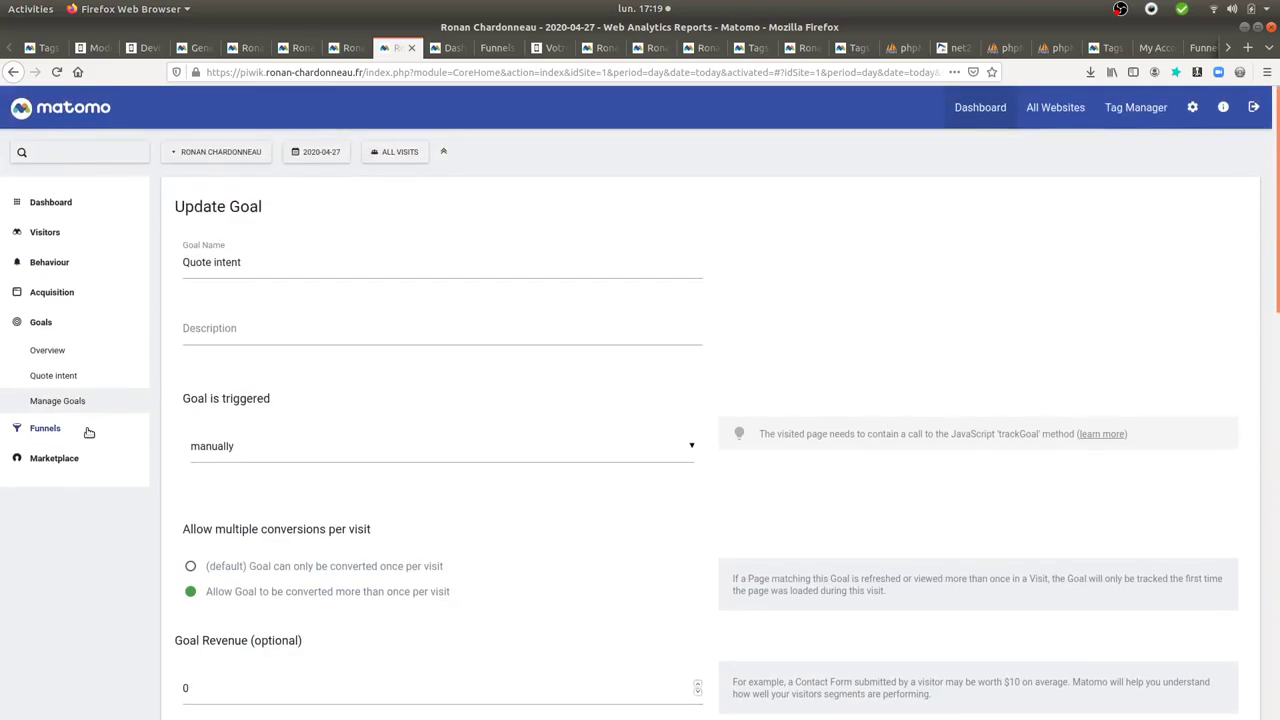
pyautogui.click(86, 428)
pyautogui.click(78, 407)
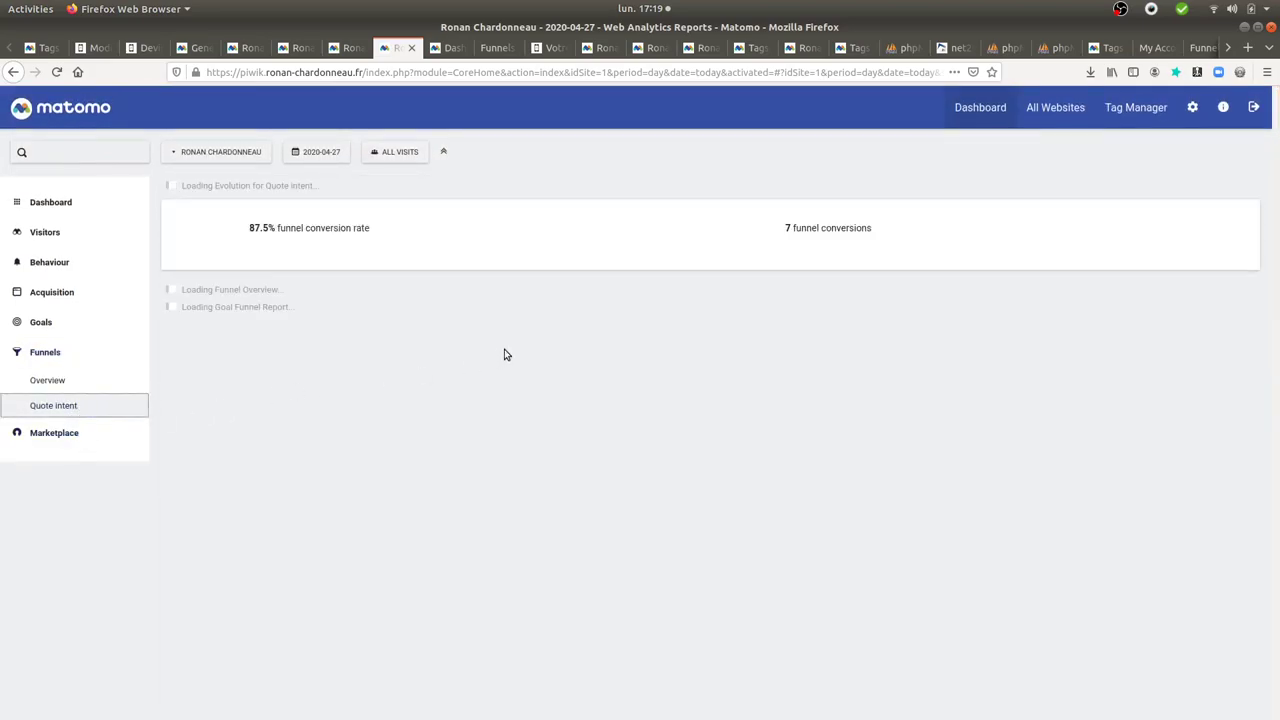
# Step: Scroll through the Goal Funnel Report: 7 of 8 visits converted (87.5%), 12.5% abandoned
pyautogui.scroll(-3, 798, 351)
pyautogui.scroll(-7, 798, 351)
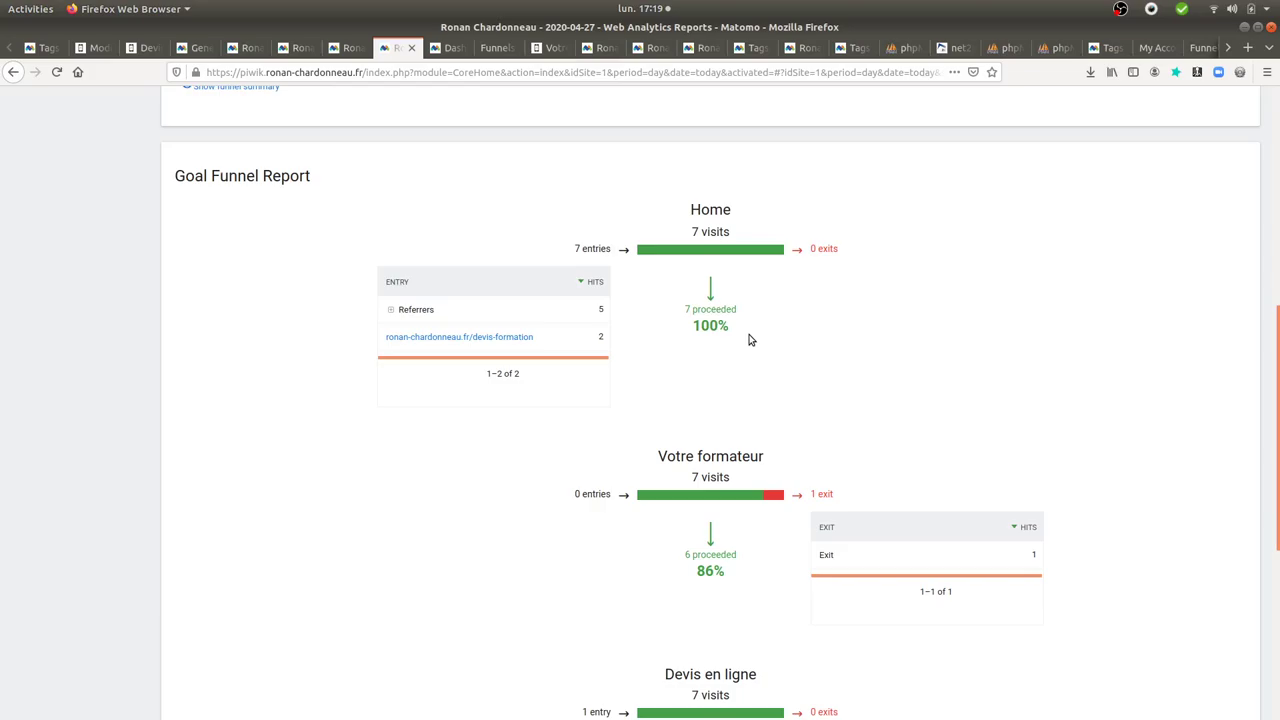
pyautogui.scroll(-5, 750, 341)
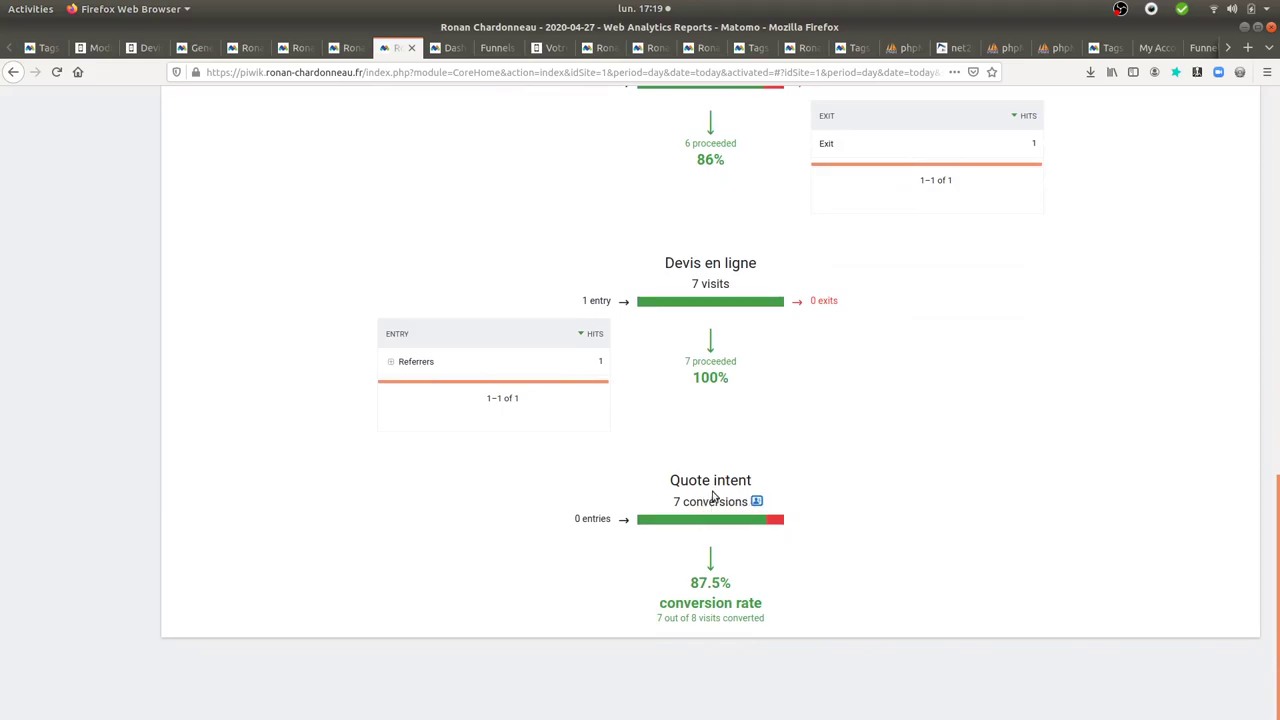
pyautogui.scroll(2, 713, 495)
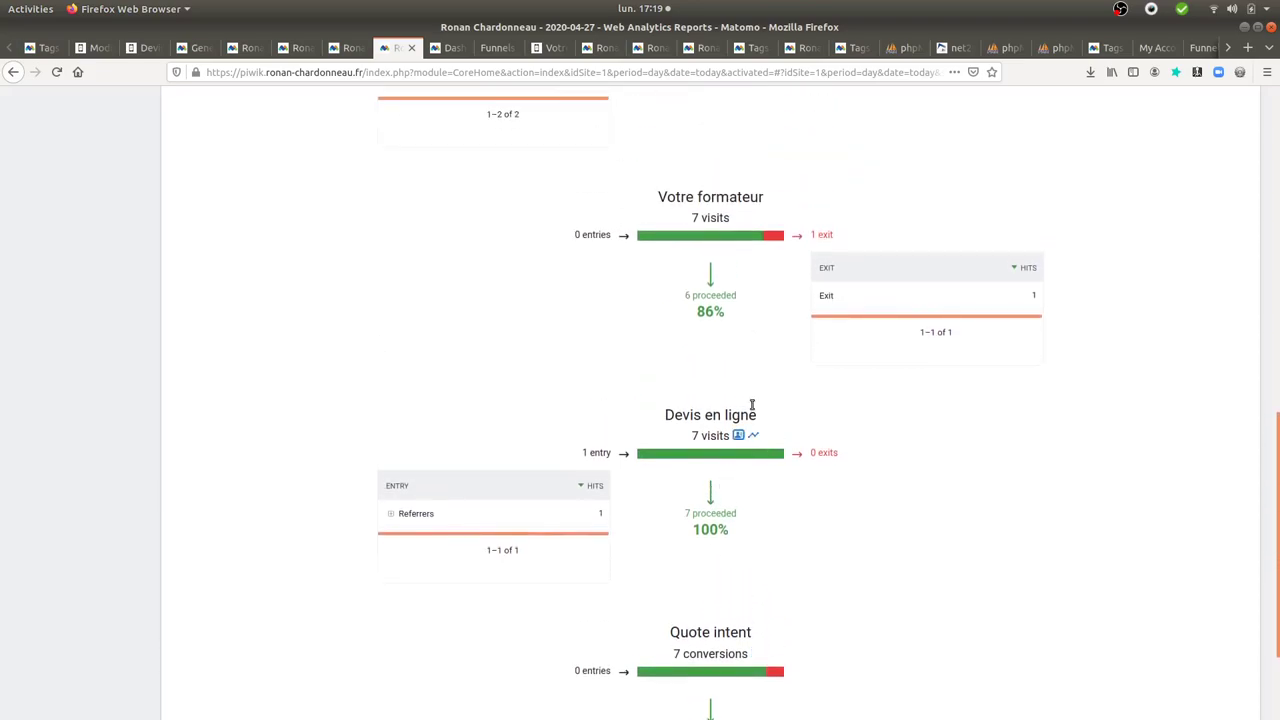
pyautogui.scroll(2, 752, 404)
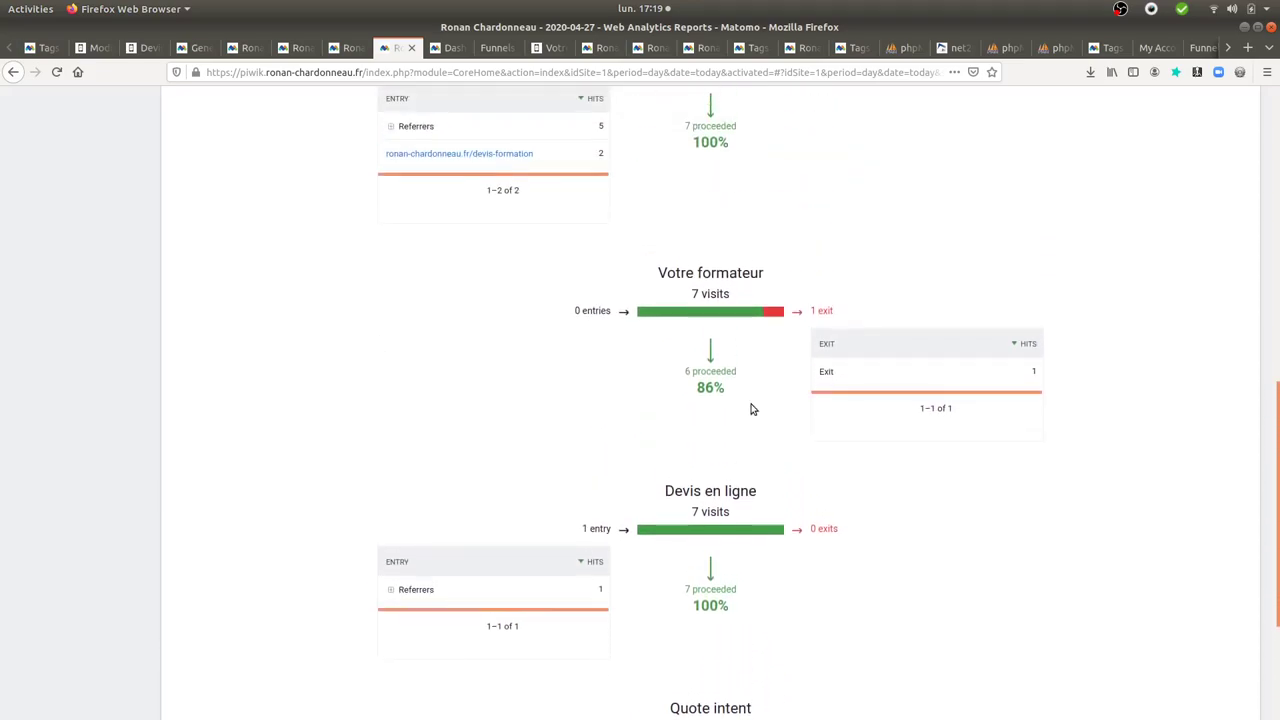
pyautogui.scroll(3, 900, 437)
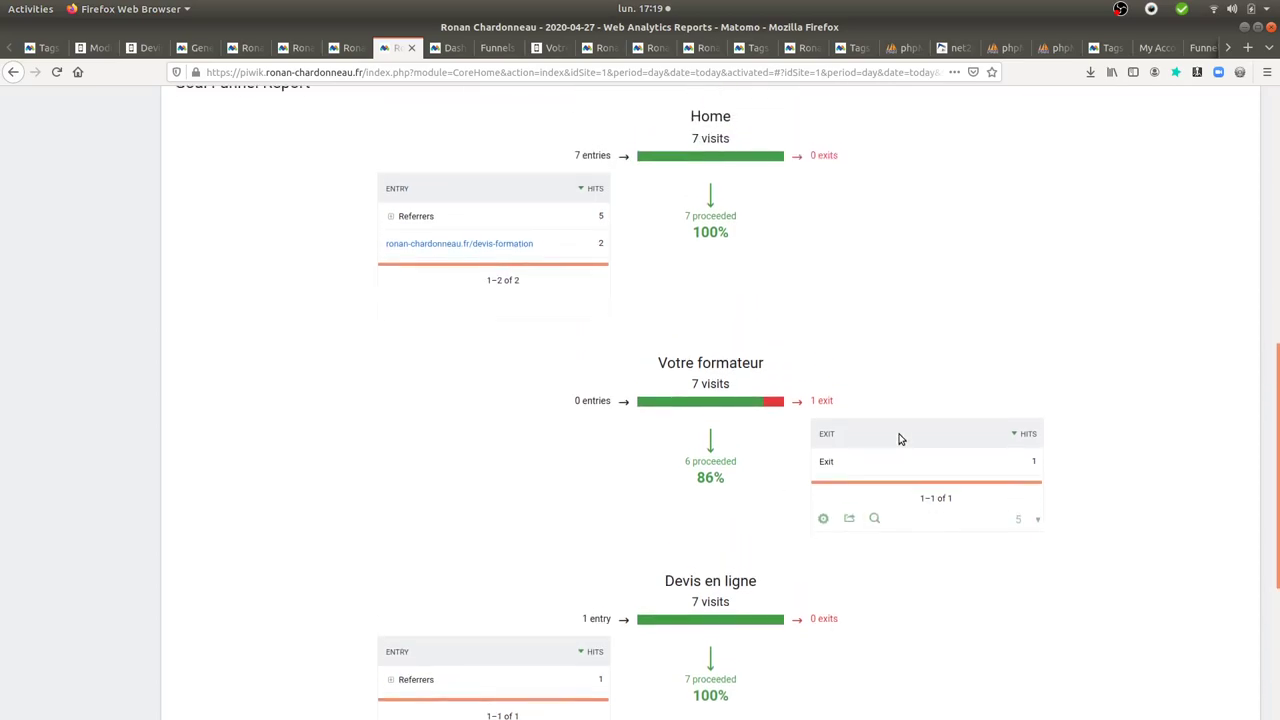
pyautogui.scroll(-3, 883, 369)
pyautogui.scroll(-3, 723, 260)
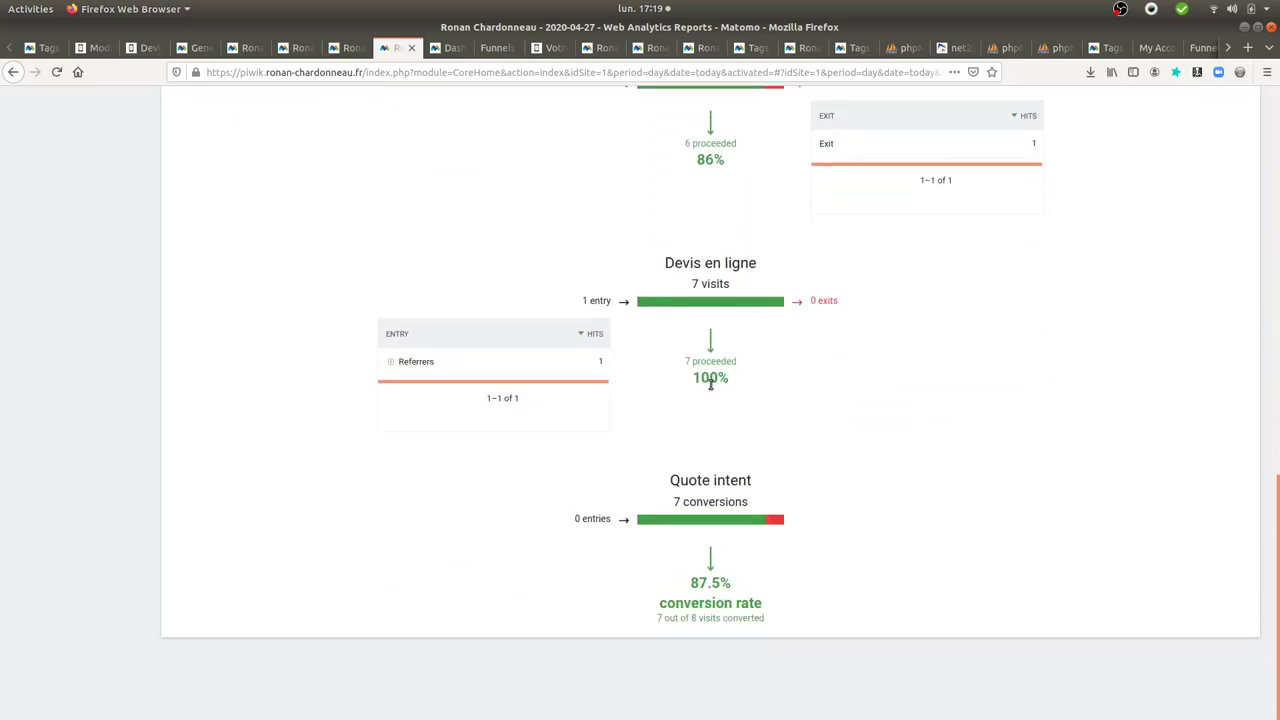
pyautogui.scroll(4, 711, 389)
pyautogui.scroll(4, 710, 368)
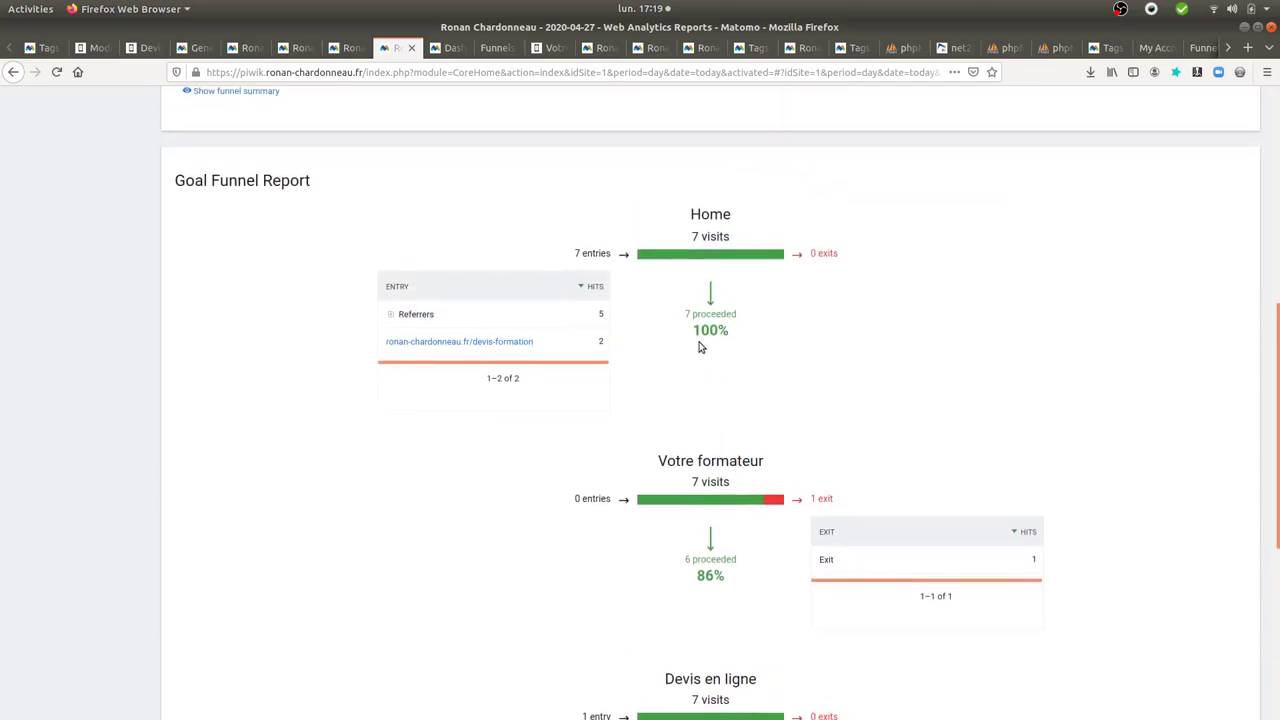
pyautogui.scroll(-1, 720, 380)
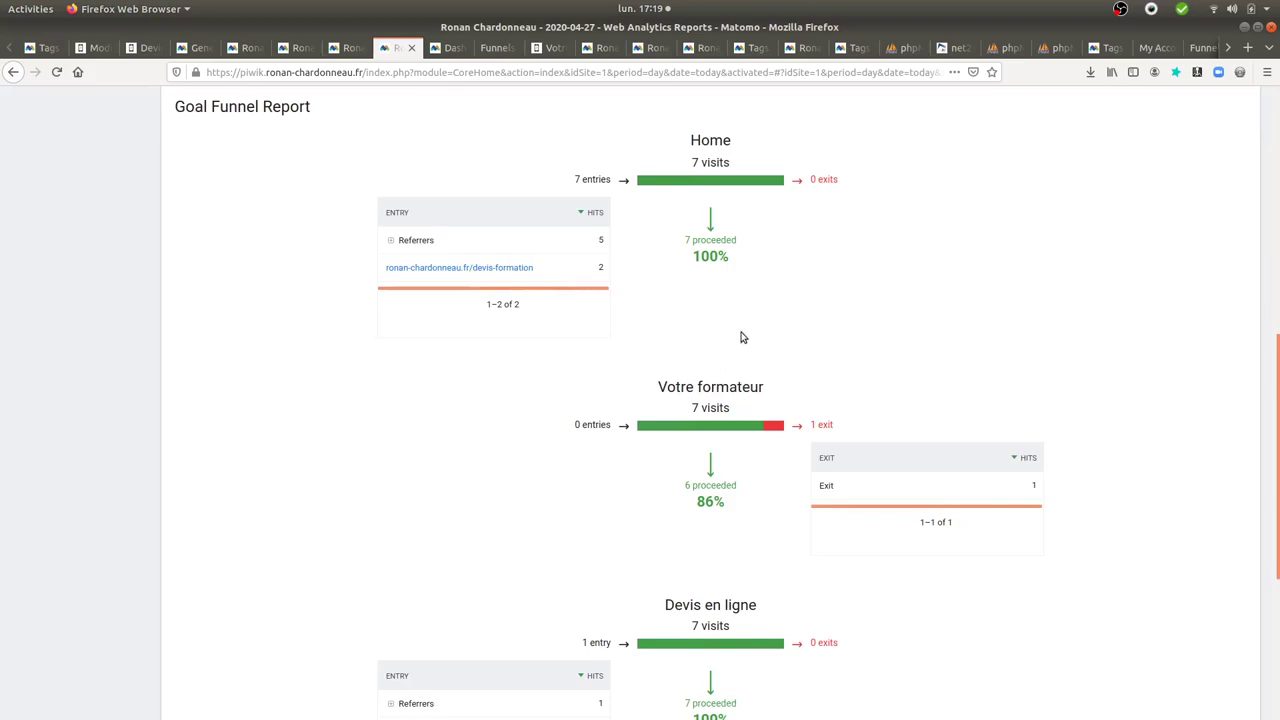
pyautogui.scroll(-2, 738, 345)
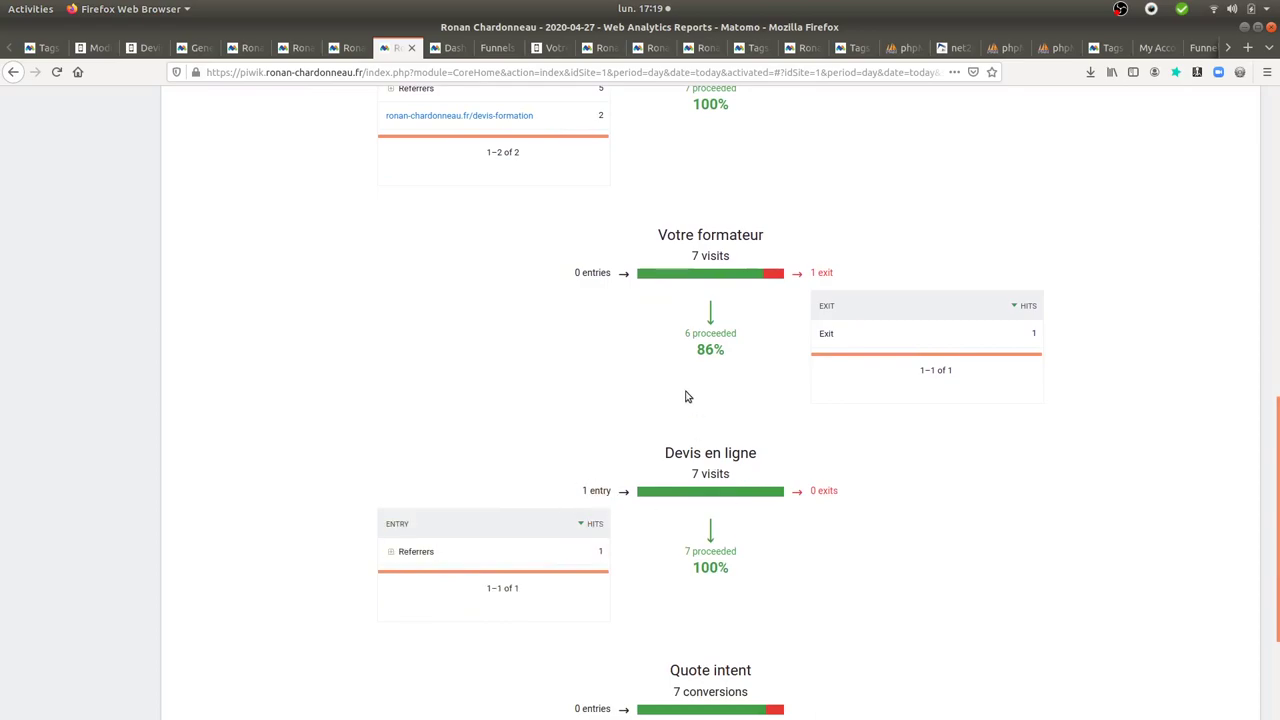
pyautogui.scroll(3, 700, 405)
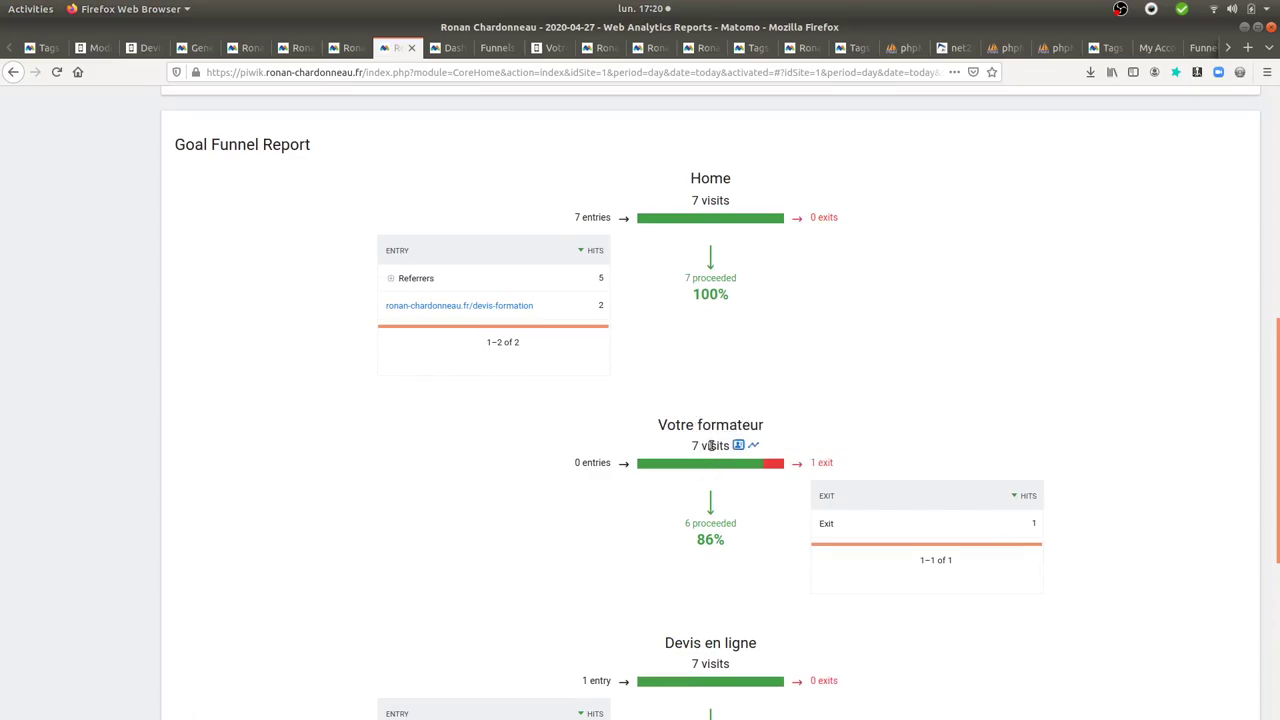
pyautogui.scroll(2, 729, 371)
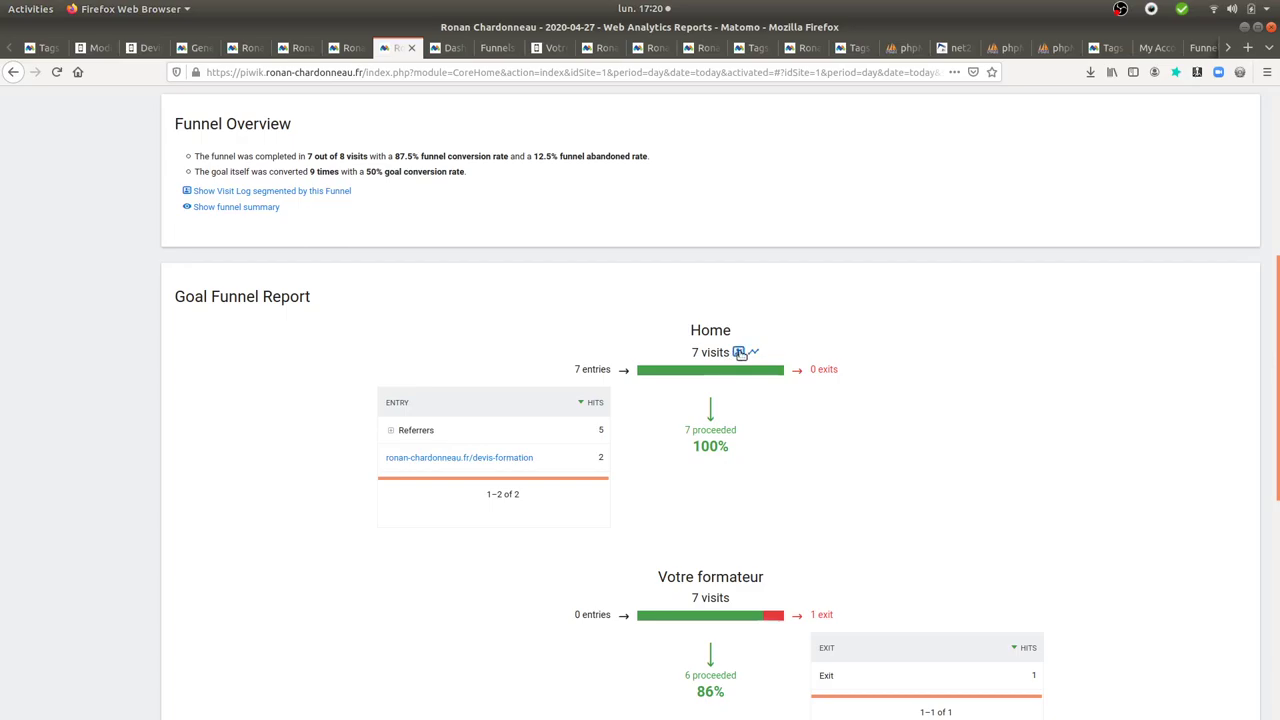
pyautogui.click(739, 353)
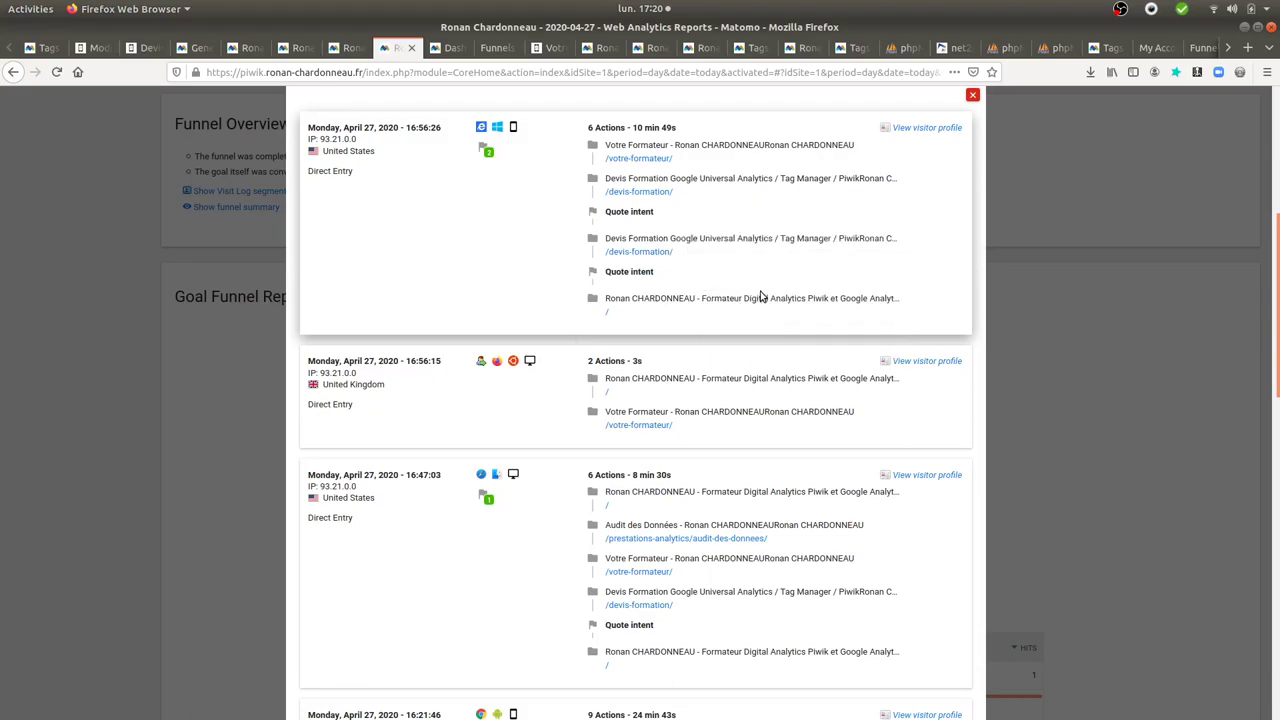
pyautogui.scroll(3, 760, 296)
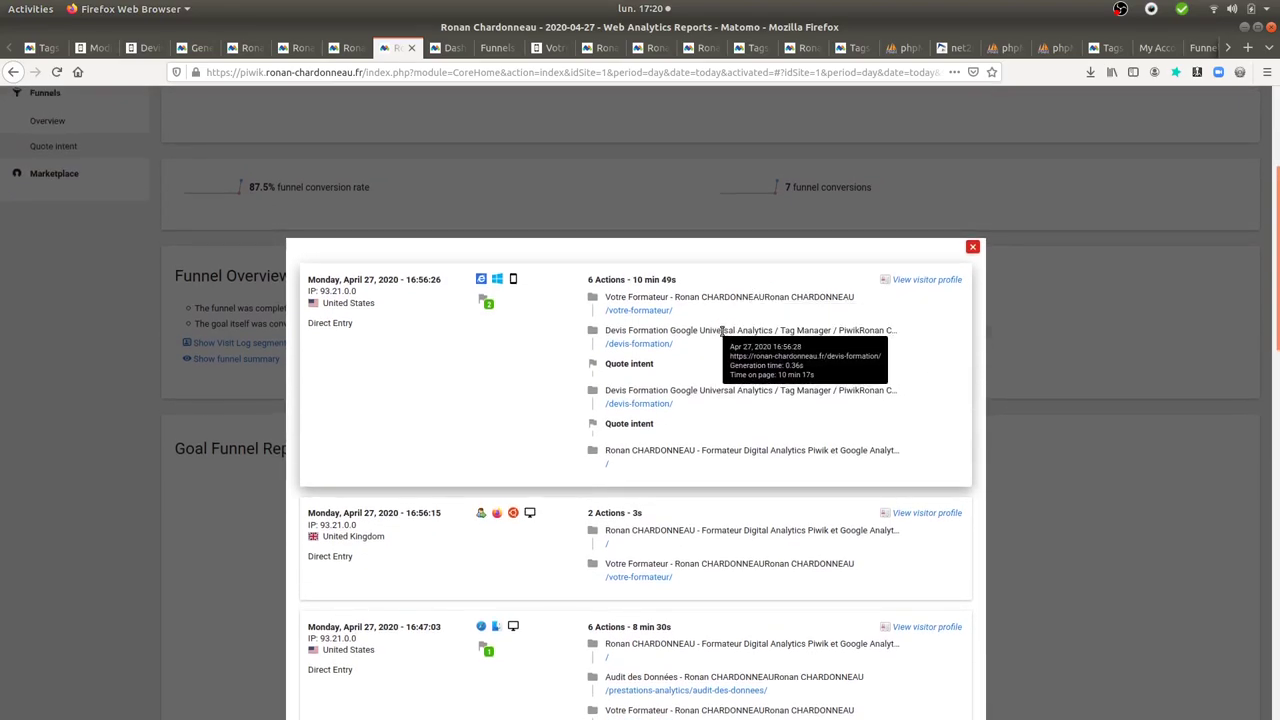
pyautogui.scroll(-2, 675, 368)
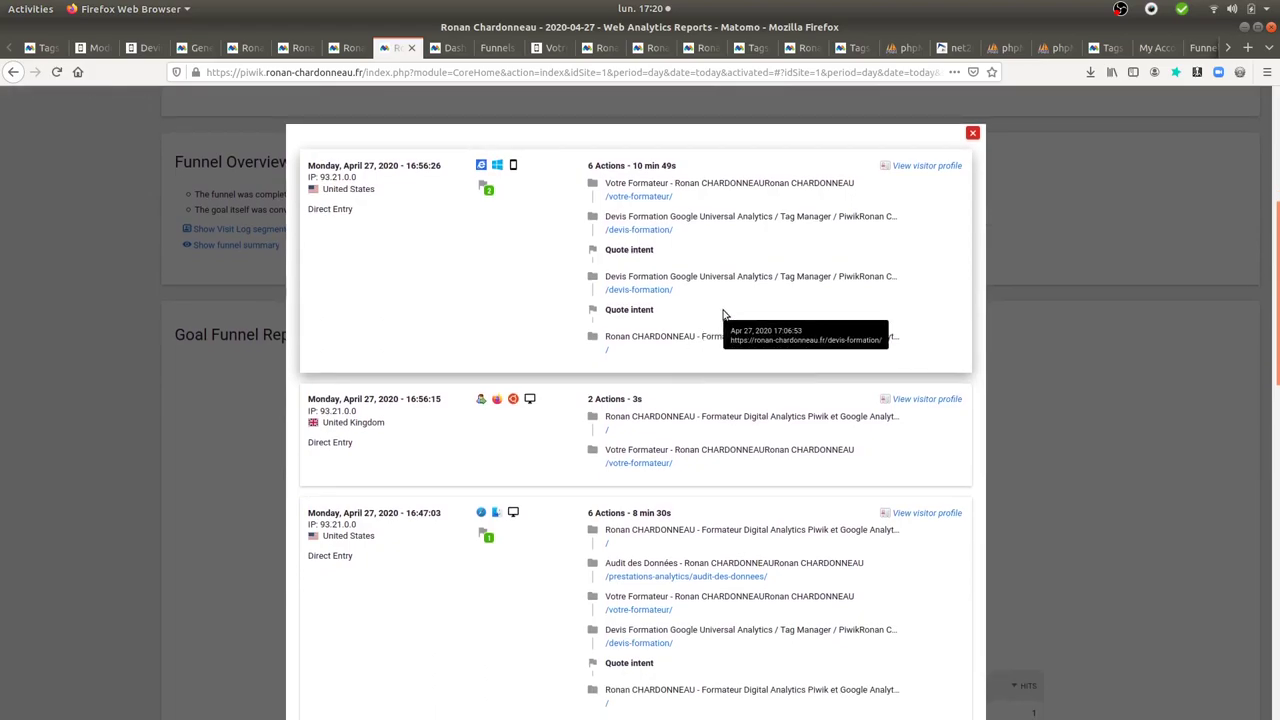
pyautogui.click(972, 134)
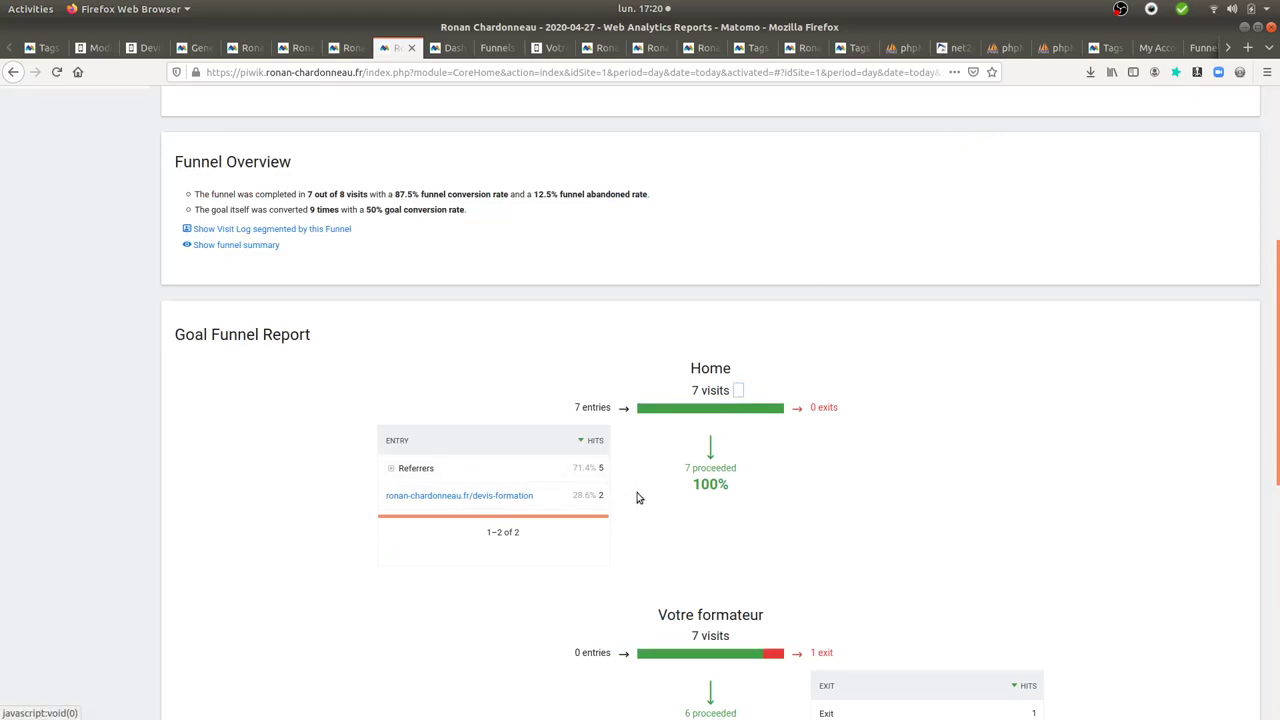
pyautogui.scroll(-5, 714, 498)
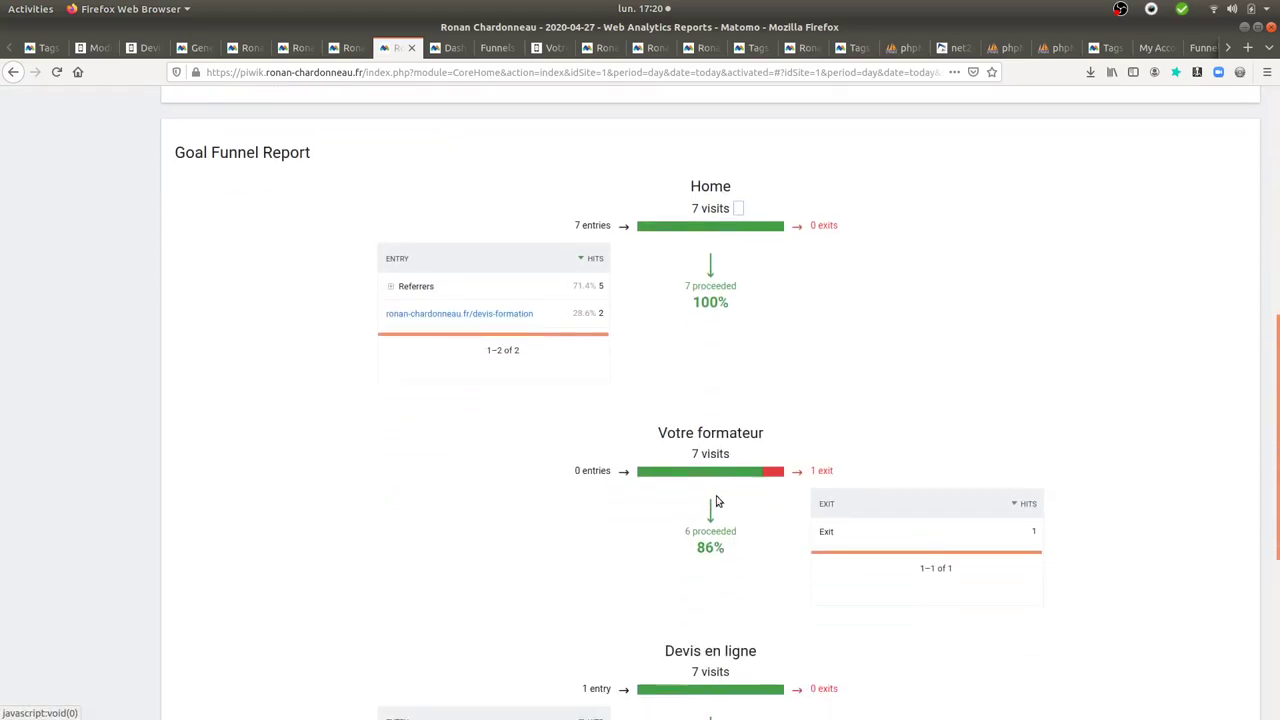
pyautogui.scroll(-5, 717, 500)
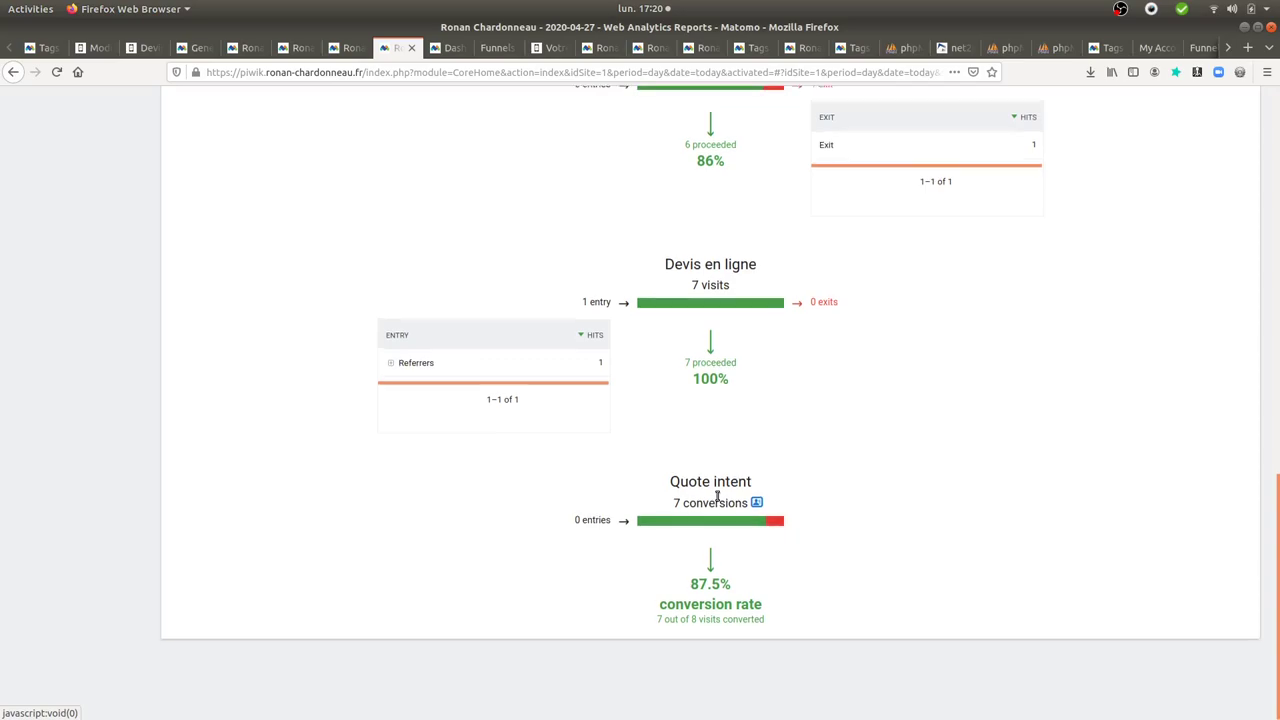
pyautogui.scroll(2, 717, 500)
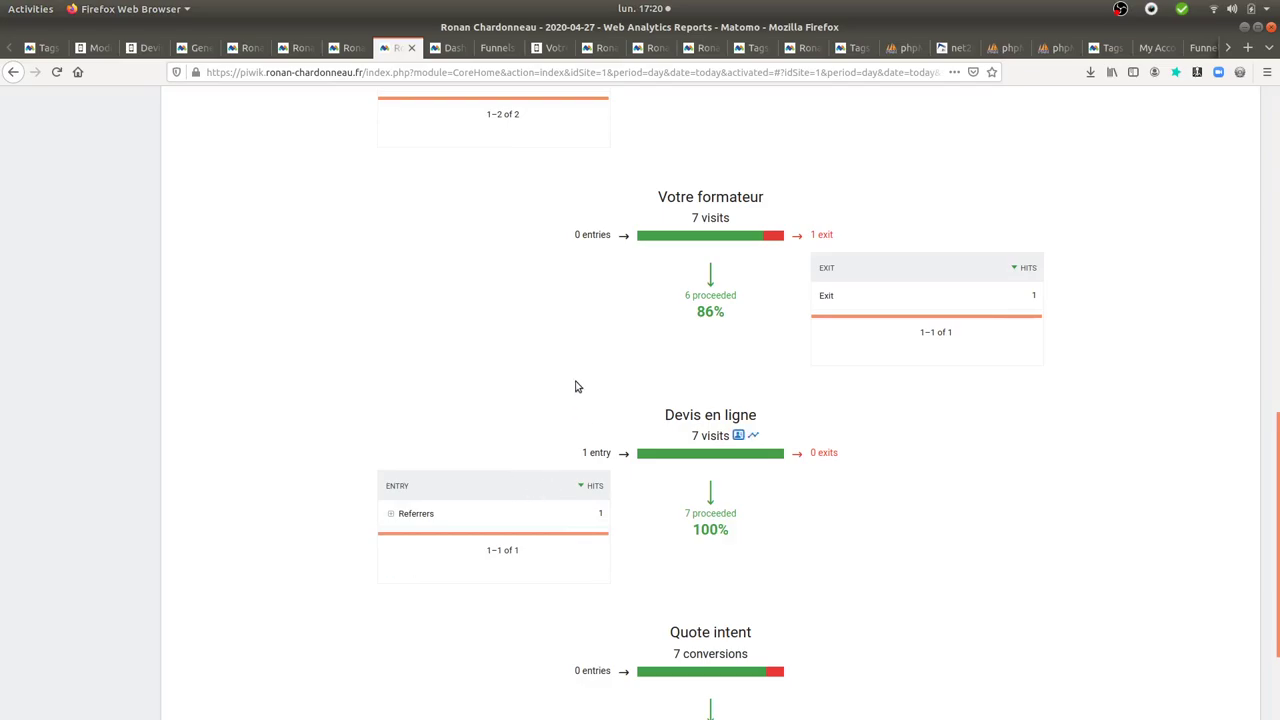
pyautogui.scroll(3, 627, 358)
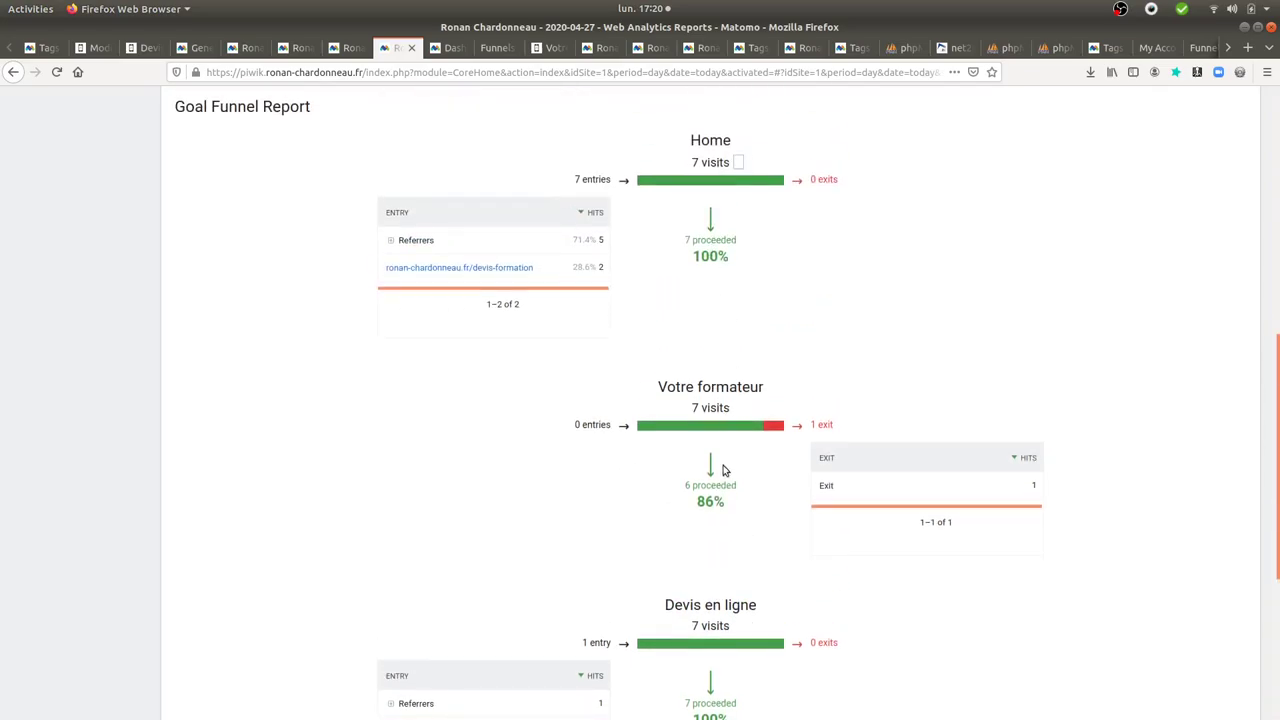
pyautogui.scroll(3, 697, 533)
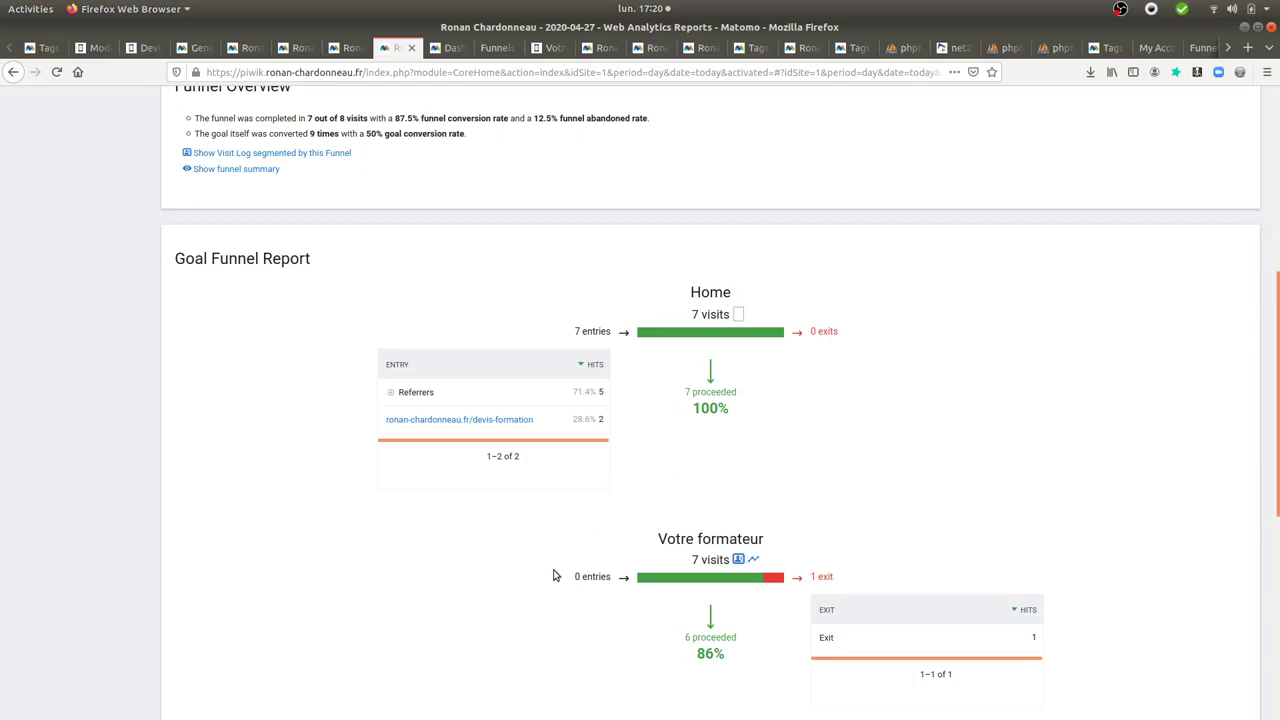
pyautogui.scroll(-2, 526, 583)
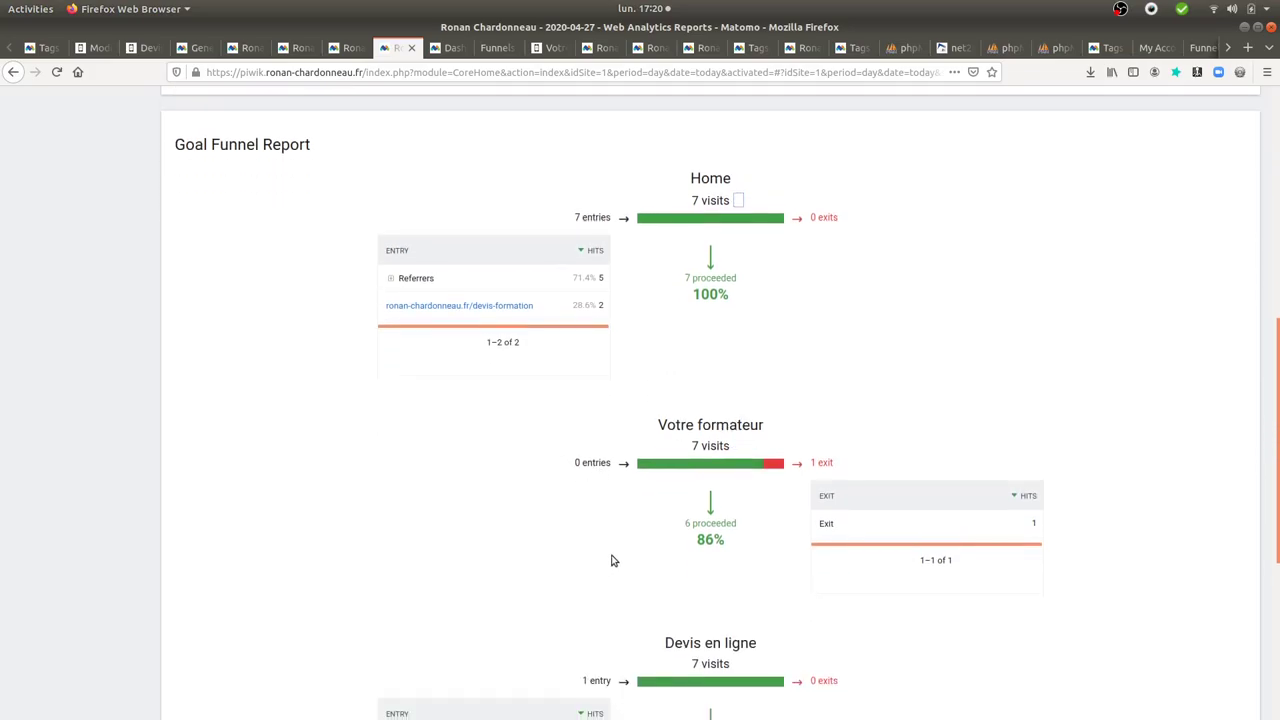